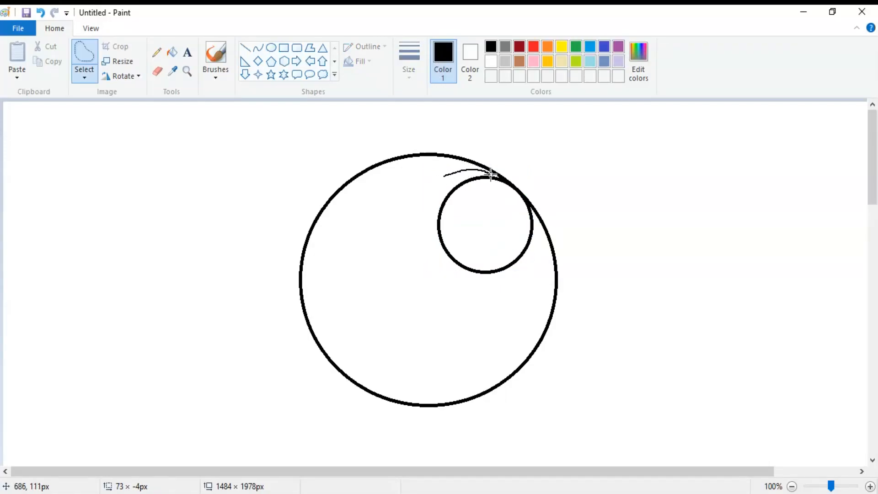
Step: Delete the upper-left arc of the large circle using a free-form selection
{"action": "mouse_move", "coordinate": [514, 154]}
{"action": "left_mouse_down"}
{"action": "mouse_move", "coordinate": [487, 136]}
{"action": "mouse_move", "coordinate": [413, 131]}
{"action": "mouse_move", "coordinate": [326, 174]}
{"action": "mouse_move", "coordinate": [285, 261]}
{"action": "mouse_move", "coordinate": [296, 337]}
{"action": "mouse_move", "coordinate": [350, 346]}
{"action": "mouse_move", "coordinate": [403, 208]}
{"action": "left_mouse_up"}
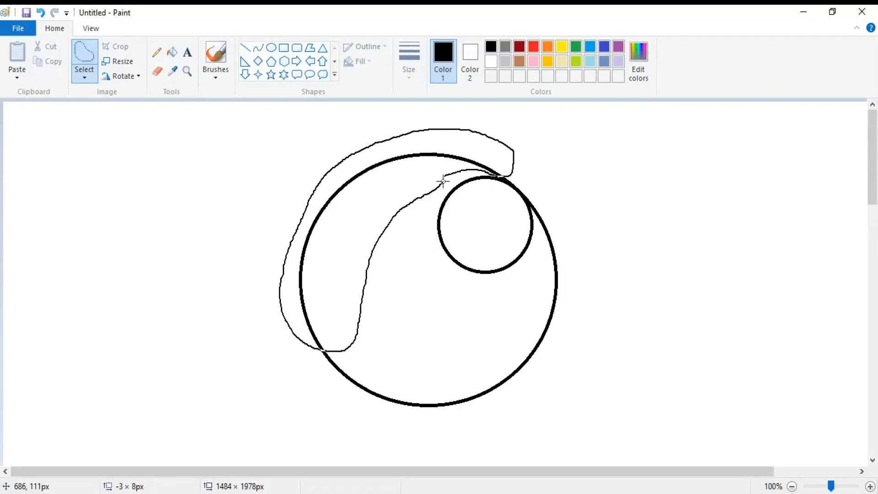
{"action": "left_click_drag", "start_coordinate": [445, 175], "coordinate": [447, 176]}
{"action": "key", "text": "Delete"}
Step: Draw a circle of about 293 × 266 px over the large arc's left end and delete its upper-left arc to leave a tail crescent
{"action": "left_click_drag", "start_coordinate": [260, 184], "coordinate": [464, 361]}
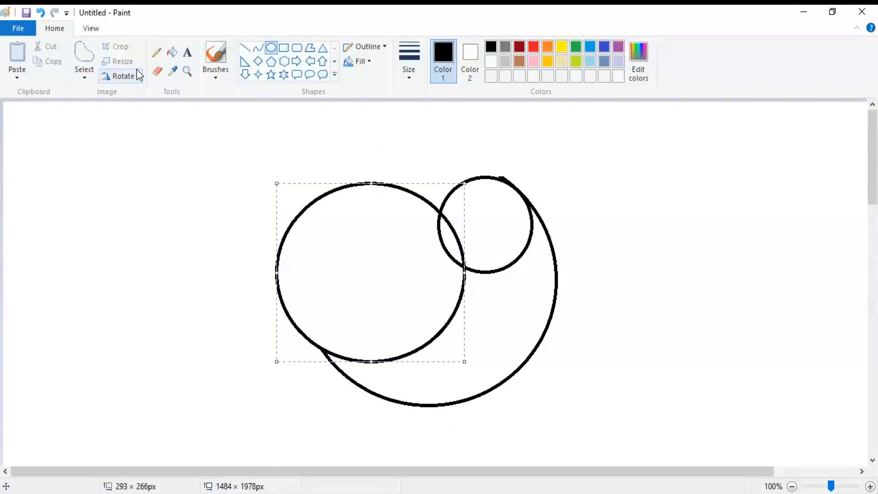
{"action": "left_click", "coordinate": [86, 64]}
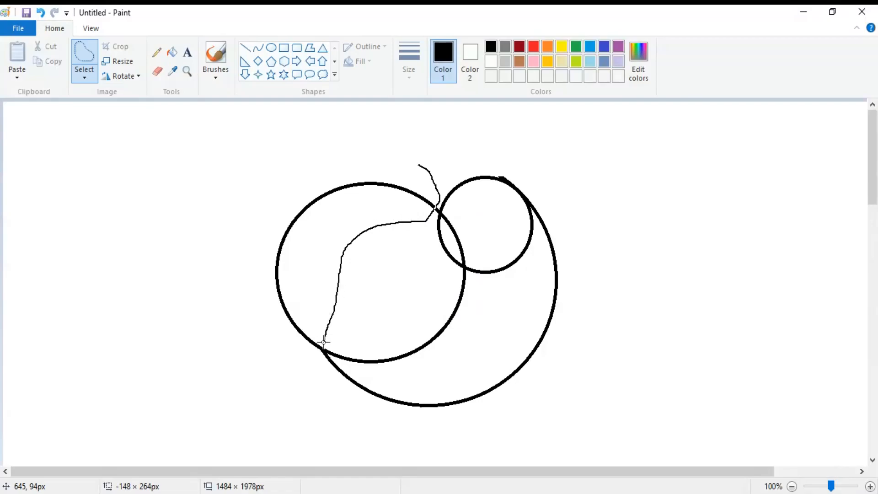
{"action": "mouse_move", "coordinate": [309, 363]}
{"action": "left_mouse_down"}
{"action": "mouse_move", "coordinate": [211, 268]}
{"action": "mouse_move", "coordinate": [243, 167]}
{"action": "mouse_move", "coordinate": [332, 148]}
{"action": "mouse_move", "coordinate": [418, 165]}
{"action": "left_mouse_up"}
{"action": "key", "text": "Delete"}
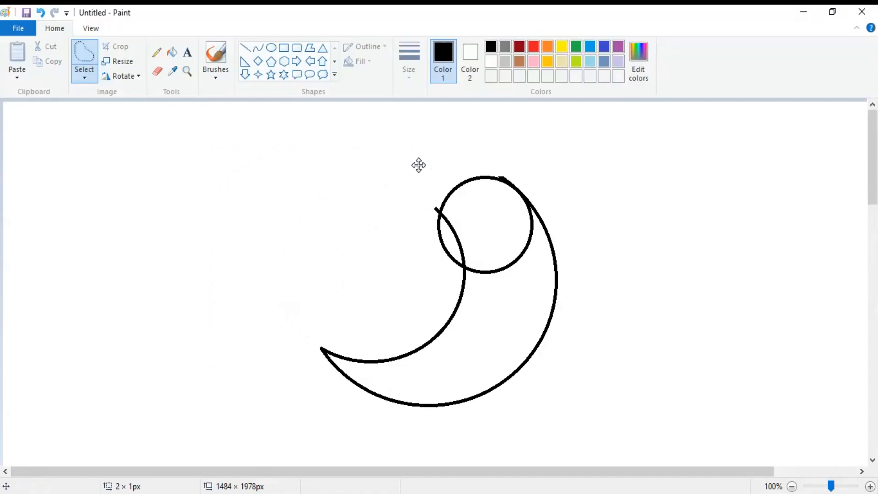
Step: Draw an ellipse of about 334 × 221 px around the small head circle and delete its upper arc
{"action": "left_click", "coordinate": [271, 47]}
{"action": "left_click_drag", "start_coordinate": [618, 159], "coordinate": [833, 367]}
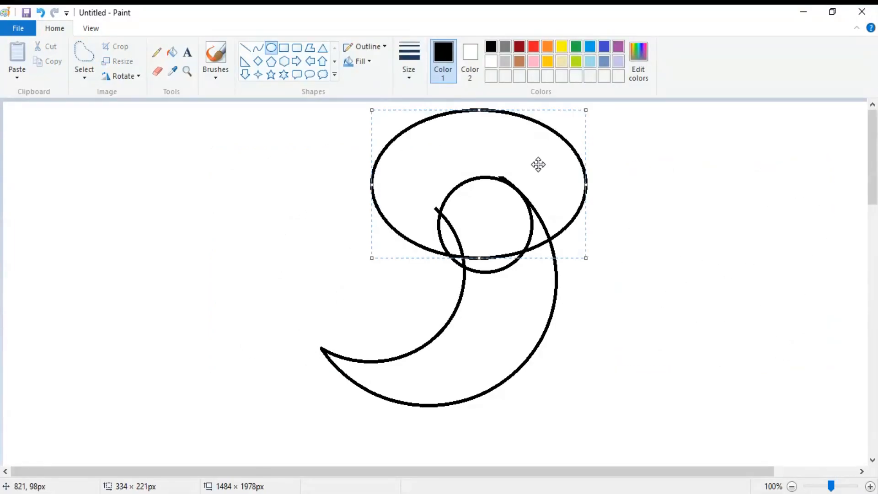
{"action": "left_click", "coordinate": [85, 57]}
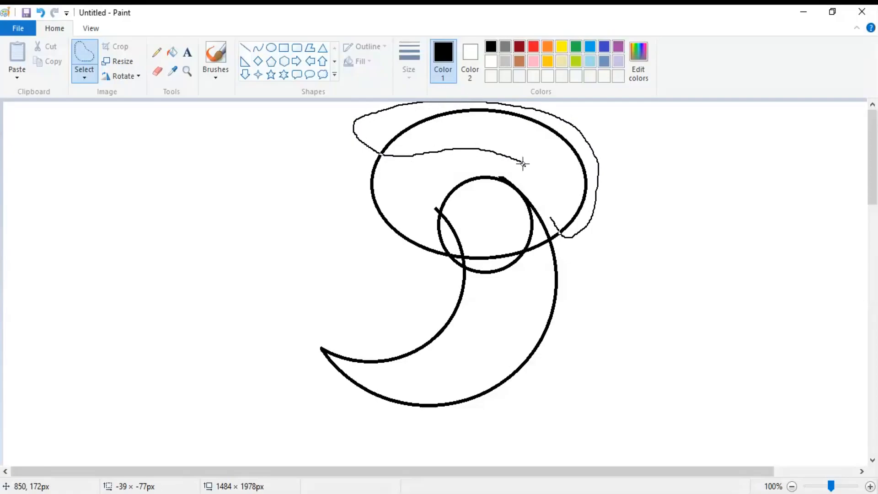
{"action": "left_click_drag", "start_coordinate": [551, 215], "coordinate": [551, 215]}
{"action": "key", "text": "Delete"}
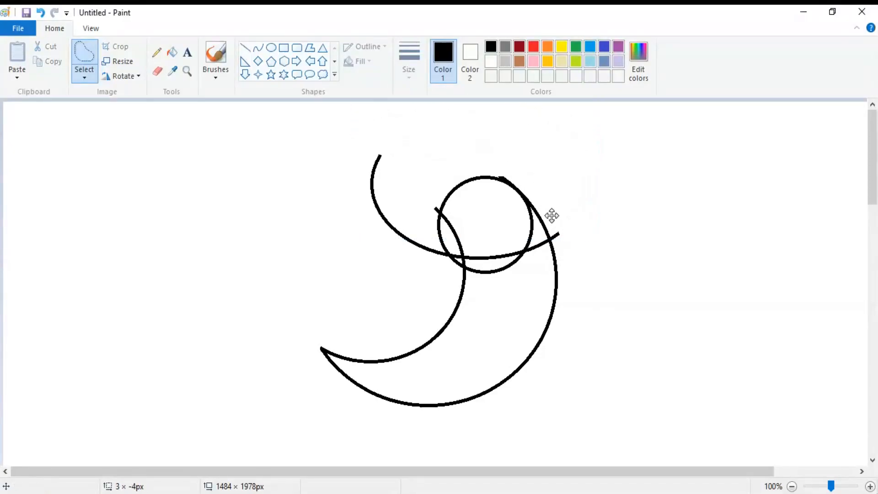
Step: Draw an ellipse of about 129 × 164 px overlapping the head circle's left side and delete its upper arc to form the top feather
{"action": "left_click", "coordinate": [271, 47]}
{"action": "mouse_move", "coordinate": [580, 166]}
{"action": "left_mouse_down"}
{"action": "mouse_move", "coordinate": [625, 233]}
{"action": "mouse_move", "coordinate": [694, 298]}
{"action": "mouse_move", "coordinate": [717, 305]}
{"action": "left_mouse_up"}
{"action": "left_click_drag", "start_coordinate": [682, 273], "coordinate": [473, 245]}
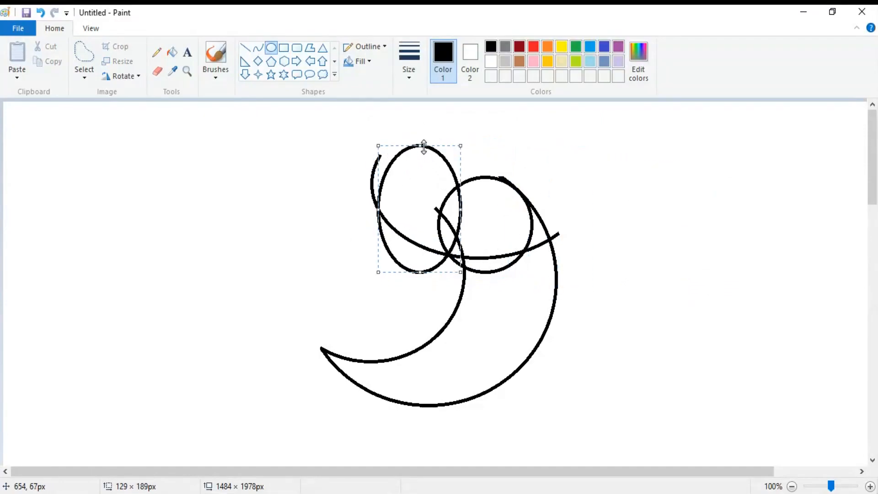
{"action": "left_click_drag", "start_coordinate": [424, 147], "coordinate": [424, 188]}
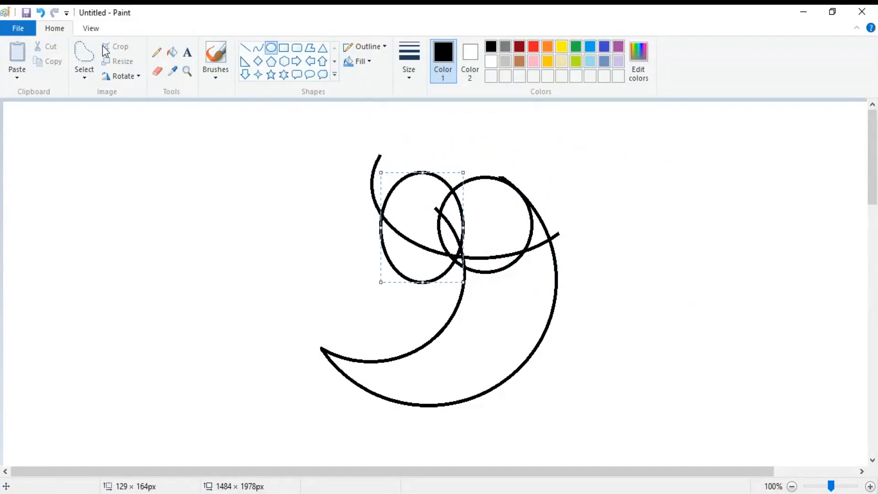
{"action": "left_click", "coordinate": [85, 54]}
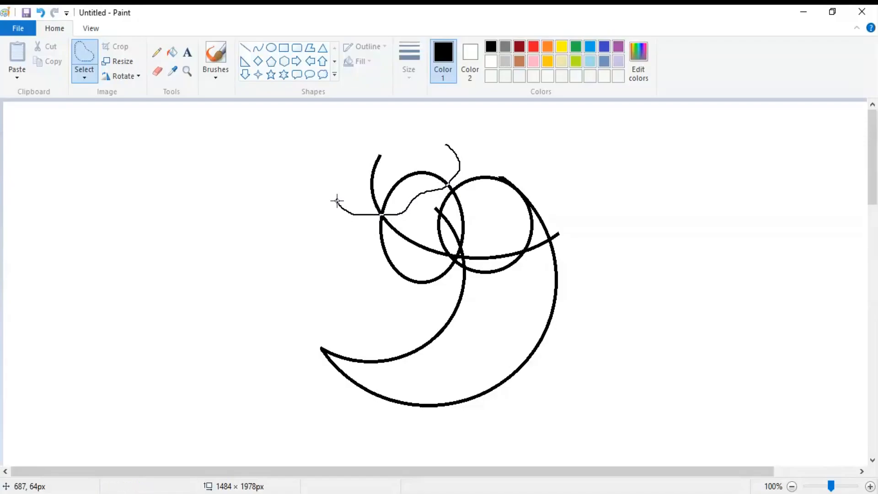
{"action": "left_click_drag", "start_coordinate": [449, 143], "coordinate": [448, 146]}
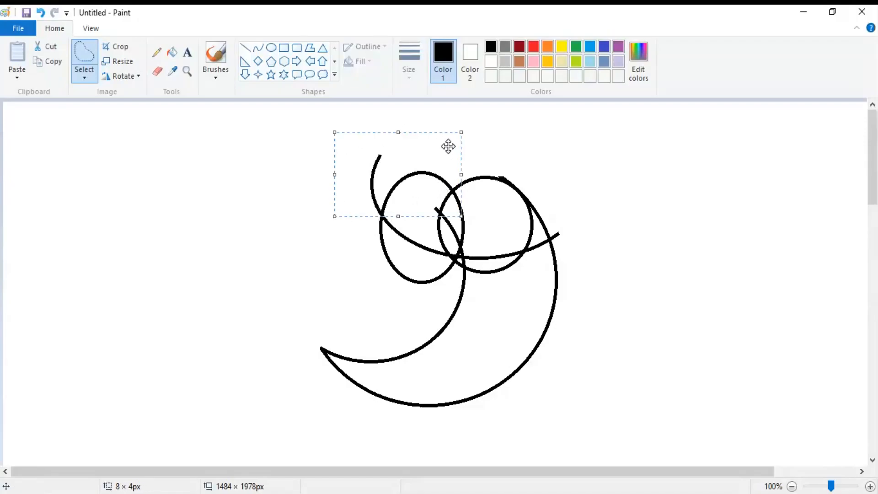
{"action": "key", "text": "Delete"}
Step: Draw two overlapping circles over the top feather's lower part as the basis of the middle feather
{"action": "left_click", "coordinate": [271, 47]}
{"action": "mouse_move", "coordinate": [604, 177]}
{"action": "left_mouse_down"}
{"action": "mouse_move", "coordinate": [681, 268]}
{"action": "mouse_move", "coordinate": [684, 256]}
{"action": "mouse_move", "coordinate": [424, 239]}
{"action": "mouse_move", "coordinate": [411, 254]}
{"action": "mouse_move", "coordinate": [405, 246]}
{"action": "left_mouse_up"}
{"action": "left_click_drag", "start_coordinate": [613, 193], "coordinate": [694, 277]}
{"action": "mouse_move", "coordinate": [662, 238]}
{"action": "left_mouse_down"}
{"action": "mouse_move", "coordinate": [490, 247]}
{"action": "mouse_move", "coordinate": [406, 235]}
{"action": "mouse_move", "coordinate": [402, 251]}
{"action": "mouse_move", "coordinate": [413, 255]}
{"action": "left_mouse_up"}
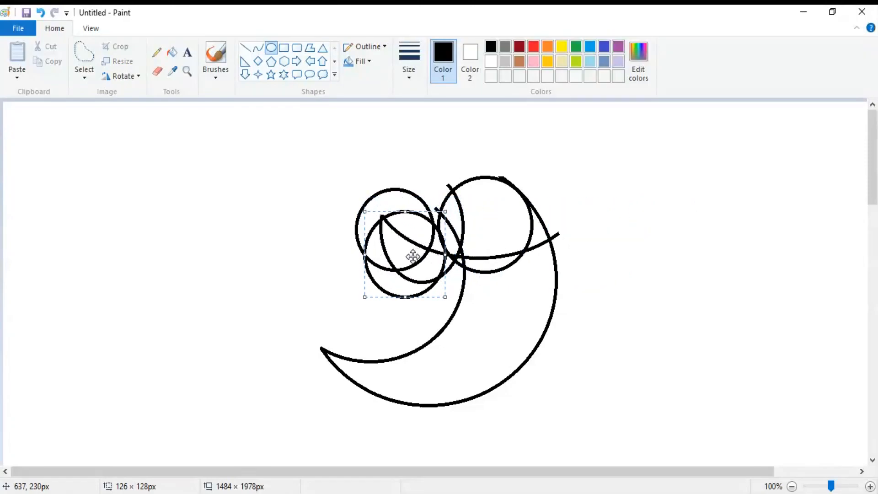
Step: Delete the upper arcs of the two middle-feather circles, leaving their lower curves
{"action": "left_click", "coordinate": [435, 160]}
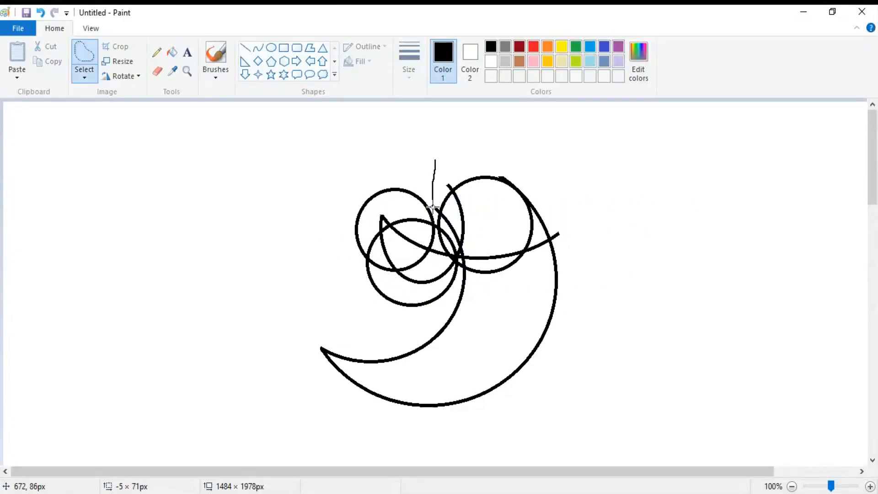
{"action": "mouse_move", "coordinate": [372, 213]}
{"action": "left_mouse_down"}
{"action": "mouse_move", "coordinate": [364, 235]}
{"action": "mouse_move", "coordinate": [342, 242]}
{"action": "mouse_move", "coordinate": [370, 176]}
{"action": "mouse_move", "coordinate": [438, 160]}
{"action": "left_mouse_up"}
{"action": "key", "text": "Delete"}
{"action": "mouse_move", "coordinate": [359, 206]}
{"action": "left_mouse_down"}
{"action": "mouse_move", "coordinate": [375, 250]}
{"action": "mouse_move", "coordinate": [359, 207]}
{"action": "mouse_move", "coordinate": [403, 229]}
{"action": "mouse_move", "coordinate": [427, 192]}
{"action": "mouse_move", "coordinate": [386, 194]}
{"action": "left_mouse_up"}
{"action": "key", "text": "Delete"}
{"action": "key", "text": "Delete"}
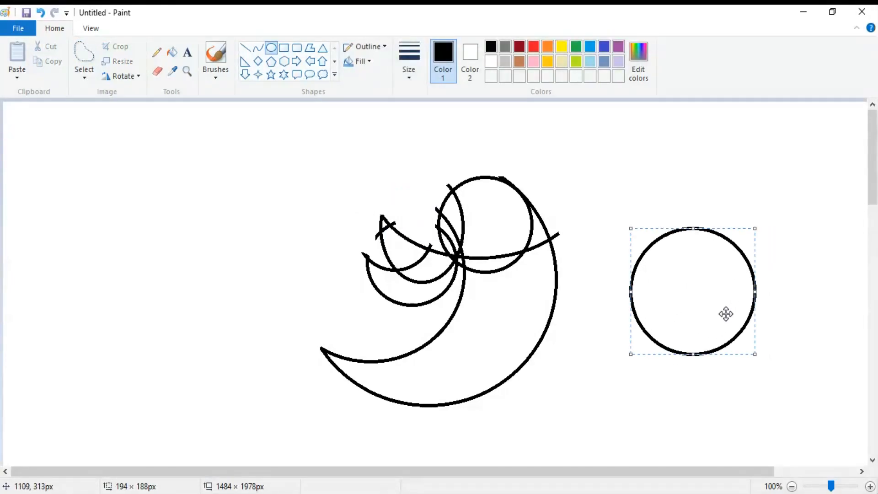
Step: Draw a circle of about 102 × 101 px over the left end of the middle feather
{"action": "mouse_move", "coordinate": [718, 313]}
{"action": "left_mouse_down"}
{"action": "mouse_move", "coordinate": [458, 309]}
{"action": "mouse_move", "coordinate": [354, 265]}
{"action": "left_mouse_up"}
{"action": "left_click_drag", "start_coordinate": [268, 180], "coordinate": [328, 240]}
{"action": "left_click_drag", "start_coordinate": [355, 283], "coordinate": [385, 292]}
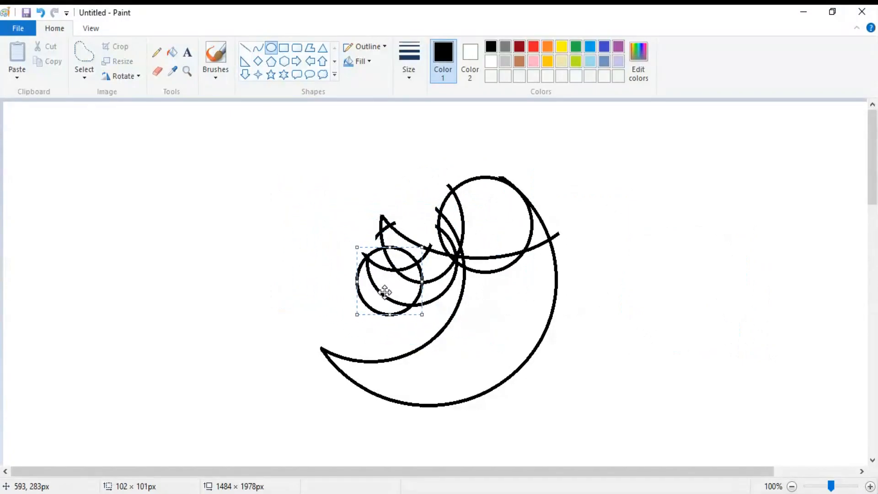
Step: Add a flattened ellipse below the middle feather and delete the surplus left arcs to form the lowest feather
{"action": "left_click_drag", "start_coordinate": [670, 190], "coordinate": [771, 292]}
{"action": "mouse_move", "coordinate": [745, 267]}
{"action": "left_mouse_down"}
{"action": "mouse_move", "coordinate": [544, 268]}
{"action": "mouse_move", "coordinate": [448, 317]}
{"action": "mouse_move", "coordinate": [436, 311]}
{"action": "mouse_move", "coordinate": [446, 319]}
{"action": "left_mouse_up"}
{"action": "left_click_drag", "start_coordinate": [371, 295], "coordinate": [415, 308]}
{"action": "left_click_drag", "start_coordinate": [429, 253], "coordinate": [428, 279]}
{"action": "left_click_drag", "start_coordinate": [422, 329], "coordinate": [446, 311]}
{"action": "left_click_drag", "start_coordinate": [412, 346], "coordinate": [415, 352]}
{"action": "left_click_drag", "start_coordinate": [446, 312], "coordinate": [486, 309]}
{"action": "left_click_drag", "start_coordinate": [432, 352], "coordinate": [438, 340]}
{"action": "left_click_drag", "start_coordinate": [432, 271], "coordinate": [431, 279]}
{"action": "left_click_drag", "start_coordinate": [375, 310], "coordinate": [374, 306]}
{"action": "left_click_drag", "start_coordinate": [487, 310], "coordinate": [475, 333]}
{"action": "left_click_drag", "start_coordinate": [475, 307], "coordinate": [455, 308]}
Step: Trim the arc ends that protrude past the head circle's left edge
{"action": "mouse_move", "coordinate": [319, 223]}
{"action": "left_mouse_down"}
{"action": "mouse_move", "coordinate": [310, 249]}
{"action": "mouse_move", "coordinate": [319, 219]}
{"action": "left_mouse_up"}
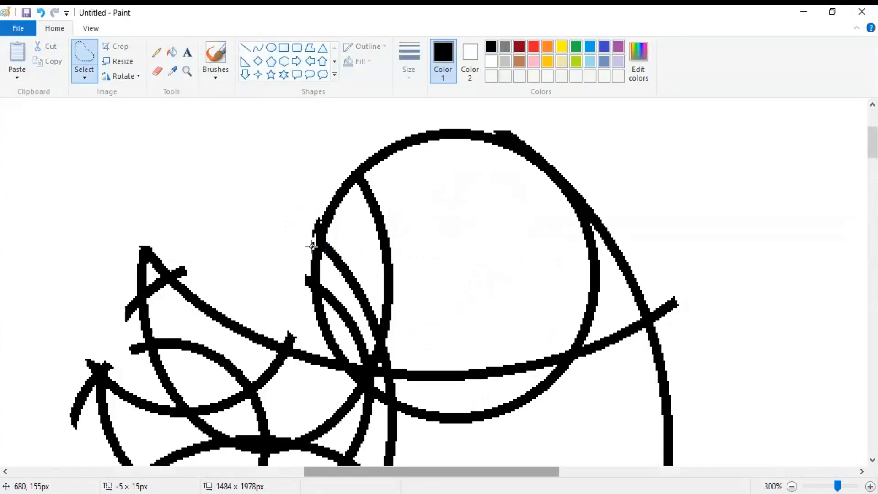
{"action": "key", "text": "Delete"}
{"action": "left_click_drag", "start_coordinate": [307, 255], "coordinate": [300, 257]}
{"action": "key", "text": "Delete"}
Step: Trim the arc ends sticking out above the top feather's upper edge
{"action": "mouse_move", "coordinate": [299, 347]}
{"action": "left_mouse_down"}
{"action": "mouse_move", "coordinate": [298, 331]}
{"action": "mouse_move", "coordinate": [298, 339]}
{"action": "left_mouse_up"}
{"action": "key", "text": "Delete"}
{"action": "mouse_move", "coordinate": [274, 336]}
{"action": "left_mouse_down"}
{"action": "mouse_move", "coordinate": [286, 343]}
{"action": "mouse_move", "coordinate": [275, 332]}
{"action": "left_mouse_up"}
{"action": "key", "text": "Delete"}
{"action": "left_click_drag", "start_coordinate": [175, 269], "coordinate": [176, 269]}
{"action": "key", "text": "Delete"}
{"action": "mouse_move", "coordinate": [173, 270]}
{"action": "left_mouse_down"}
{"action": "mouse_move", "coordinate": [190, 252]}
{"action": "mouse_move", "coordinate": [176, 266]}
{"action": "left_mouse_up"}
{"action": "key", "text": "Delete"}
{"action": "left_click_drag", "start_coordinate": [272, 336], "coordinate": [273, 333]}
{"action": "key", "text": "Delete"}
Step: Trim the arc ends beyond the top feather's left edge and at the middle feather's tip
{"action": "left_click_drag", "start_coordinate": [136, 297], "coordinate": [138, 292]}
{"action": "key", "text": "Delete"}
{"action": "left_click_drag", "start_coordinate": [142, 332], "coordinate": [145, 335]}
{"action": "key", "text": "Delete"}
{"action": "key", "text": "Delete"}
{"action": "left_click_drag", "start_coordinate": [100, 361], "coordinate": [104, 367]}
{"action": "key", "text": "Delete"}
Step: Trim the overshooting arc ends along the left edge of the middle feather and around the lowest feather's tip
{"action": "scroll", "coordinate": [104, 367], "scroll_direction": "down", "scroll_amount": 3}
{"action": "left_click_drag", "start_coordinate": [125, 294], "coordinate": [122, 294]}
{"action": "key", "text": "Delete"}
{"action": "key", "text": "Delete"}
{"action": "left_click_drag", "start_coordinate": [126, 295], "coordinate": [130, 298]}
{"action": "key", "text": "Delete"}
{"action": "mouse_move", "coordinate": [118, 335]}
{"action": "left_mouse_down"}
{"action": "mouse_move", "coordinate": [124, 354]}
{"action": "mouse_move", "coordinate": [127, 330]}
{"action": "left_mouse_up"}
{"action": "key", "text": "Delete"}
{"action": "key", "text": "Delete"}
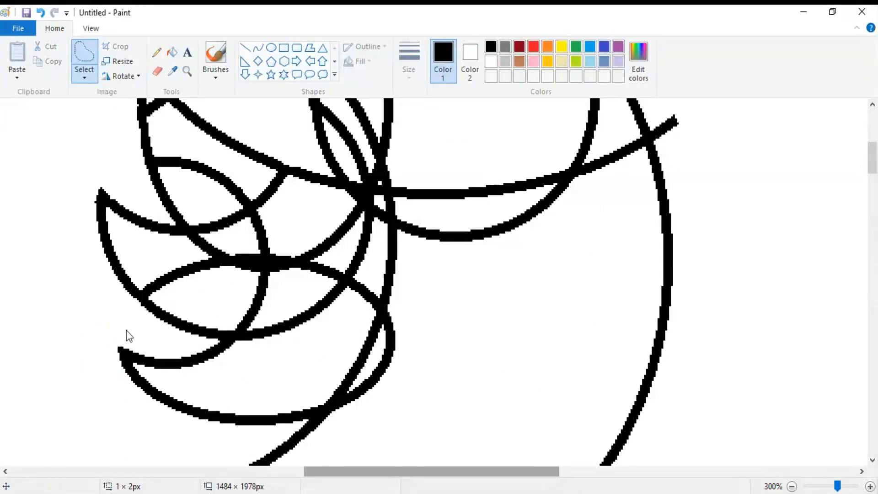
Step: Trim the end of the large body arc where it overshoots the top of the head circle
{"action": "scroll", "coordinate": [524, 355], "scroll_direction": "up", "scroll_amount": 3}
{"action": "mouse_move", "coordinate": [491, 132]}
{"action": "left_mouse_down"}
{"action": "mouse_move", "coordinate": [530, 143]}
{"action": "mouse_move", "coordinate": [494, 129]}
{"action": "left_mouse_up"}
{"action": "key", "text": "Delete"}
{"action": "key", "text": "Delete"}
{"action": "key", "text": "Delete"}
Step: Draw two overlapping ellipses at the head's upper right for the upper beak
{"action": "scroll", "coordinate": [734, 276], "scroll_direction": "down", "scroll_amount": 2}
{"action": "left_click", "coordinate": [270, 48]}
{"action": "mouse_move", "coordinate": [572, 159]}
{"action": "left_mouse_down"}
{"action": "mouse_move", "coordinate": [625, 207]}
{"action": "mouse_move", "coordinate": [466, 184]}
{"action": "left_mouse_up"}
{"action": "left_click_drag", "start_coordinate": [473, 138], "coordinate": [506, 157]}
{"action": "left_click_drag", "start_coordinate": [494, 157], "coordinate": [511, 157]}
{"action": "left_click_drag", "start_coordinate": [496, 159], "coordinate": [488, 157]}
{"action": "mouse_move", "coordinate": [584, 137]}
{"action": "left_mouse_down"}
{"action": "mouse_move", "coordinate": [671, 209]}
{"action": "mouse_move", "coordinate": [474, 166]}
{"action": "left_mouse_up"}
{"action": "left_click_drag", "start_coordinate": [418, 151], "coordinate": [421, 152]}
{"action": "left_click", "coordinate": [543, 156]}
Step: Delete the upper arcs of both ellipses to leave a pointed upper beak
{"action": "left_click", "coordinate": [84, 52]}
{"action": "mouse_move", "coordinate": [490, 156]}
{"action": "left_mouse_down"}
{"action": "mouse_move", "coordinate": [510, 154]}
{"action": "mouse_move", "coordinate": [489, 157]}
{"action": "left_mouse_up"}
{"action": "key", "text": "Delete"}
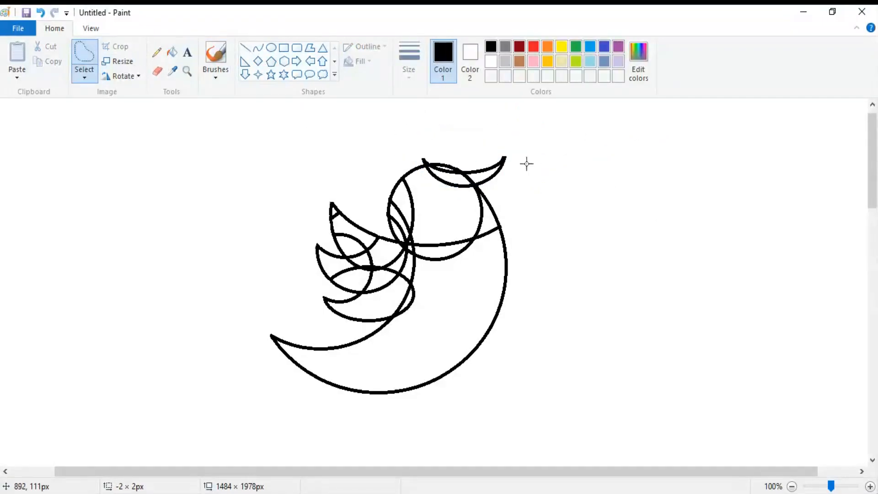
Step: Draw two more overlapping ellipses just below the upper beak for the lower beak
{"action": "left_click", "coordinate": [271, 48]}
{"action": "left_click_drag", "start_coordinate": [570, 161], "coordinate": [632, 208]}
{"action": "mouse_move", "coordinate": [608, 189]}
{"action": "left_mouse_down"}
{"action": "mouse_move", "coordinate": [471, 172]}
{"action": "mouse_move", "coordinate": [482, 169]}
{"action": "left_mouse_up"}
{"action": "mouse_move", "coordinate": [476, 140]}
{"action": "left_mouse_down"}
{"action": "mouse_move", "coordinate": [478, 165]}
{"action": "mouse_move", "coordinate": [515, 176]}
{"action": "left_mouse_up"}
{"action": "left_click_drag", "start_coordinate": [502, 180], "coordinate": [477, 168]}
{"action": "left_click_drag", "start_coordinate": [556, 146], "coordinate": [603, 187]}
{"action": "mouse_move", "coordinate": [583, 171]}
{"action": "left_mouse_down"}
{"action": "mouse_move", "coordinate": [437, 184]}
{"action": "mouse_move", "coordinate": [459, 188]}
{"action": "left_mouse_up"}
{"action": "mouse_move", "coordinate": [513, 179]}
{"action": "left_mouse_down"}
{"action": "mouse_move", "coordinate": [531, 179]}
{"action": "mouse_move", "coordinate": [512, 180]}
{"action": "left_mouse_up"}
{"action": "left_click_drag", "start_coordinate": [459, 181], "coordinate": [443, 185]}
{"action": "left_click", "coordinate": [663, 131]}
Step: Delete the upper arcs of the lower-beak ellipses to leave a pointed lower beak
{"action": "left_click", "coordinate": [85, 53]}
{"action": "scroll", "coordinate": [494, 149], "scroll_direction": "up", "scroll_amount": 2}
{"action": "mouse_move", "coordinate": [575, 208]}
{"action": "left_mouse_down"}
{"action": "mouse_move", "coordinate": [568, 217]}
{"action": "mouse_move", "coordinate": [573, 205]}
{"action": "mouse_move", "coordinate": [510, 221]}
{"action": "mouse_move", "coordinate": [534, 195]}
{"action": "mouse_move", "coordinate": [465, 169]}
{"action": "mouse_move", "coordinate": [528, 162]}
{"action": "left_mouse_up"}
{"action": "key", "text": "Delete"}
{"action": "key", "text": "Delete"}
{"action": "key", "text": "Delete"}
{"action": "key", "text": "Delete"}
Step: Trim the stray arc ends above the upper beak and along the top of the head
{"action": "left_click_drag", "start_coordinate": [482, 206], "coordinate": [477, 207]}
{"action": "key", "text": "Delete"}
{"action": "mouse_move", "coordinate": [402, 219]}
{"action": "left_mouse_down"}
{"action": "mouse_move", "coordinate": [433, 149]}
{"action": "mouse_move", "coordinate": [436, 194]}
{"action": "left_mouse_up"}
{"action": "key", "text": "Delete"}
{"action": "mouse_move", "coordinate": [357, 200]}
{"action": "left_mouse_down"}
{"action": "mouse_move", "coordinate": [378, 207]}
{"action": "mouse_move", "coordinate": [361, 201]}
{"action": "left_mouse_up"}
{"action": "key", "text": "Delete"}
{"action": "mouse_move", "coordinate": [280, 199]}
{"action": "left_mouse_down"}
{"action": "mouse_move", "coordinate": [306, 170]}
{"action": "mouse_move", "coordinate": [280, 198]}
{"action": "left_mouse_up"}
{"action": "key", "text": "Delete"}
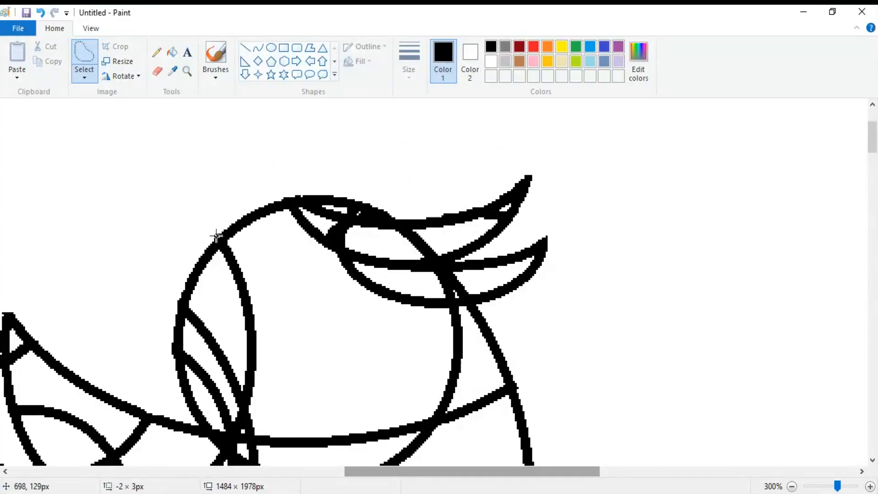
Step: Delete the construction arcs inside the bird's head and body using a free-form selection
{"action": "scroll", "coordinate": [503, 192], "scroll_direction": "down", "scroll_amount": 2}
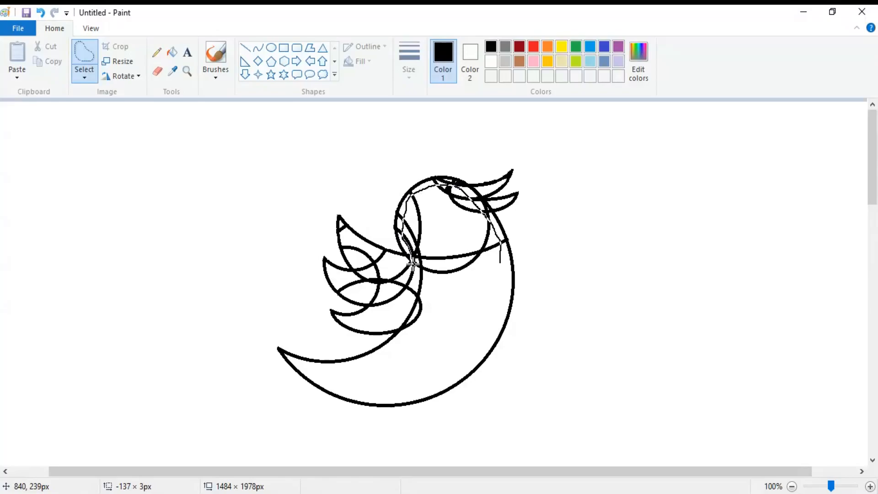
{"action": "left_click_drag", "start_coordinate": [400, 328], "coordinate": [483, 294]}
{"action": "left_click_drag", "start_coordinate": [499, 263], "coordinate": [519, 251]}
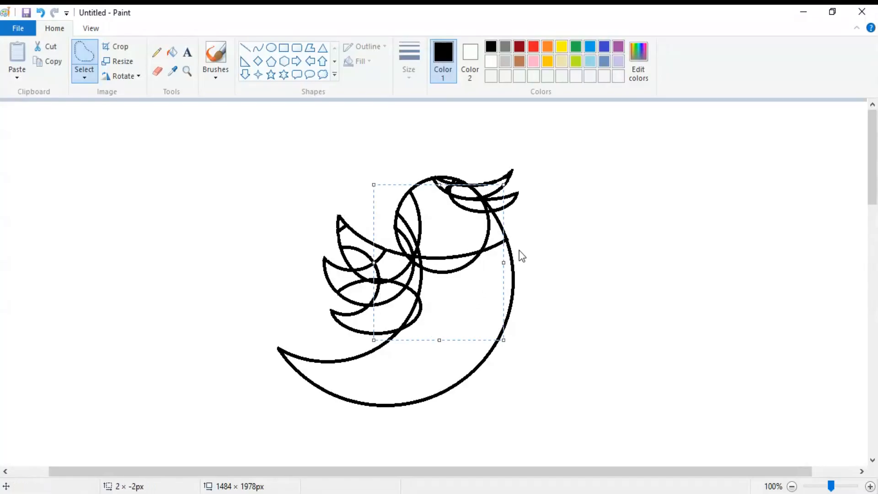
{"action": "key", "text": "Delete"}
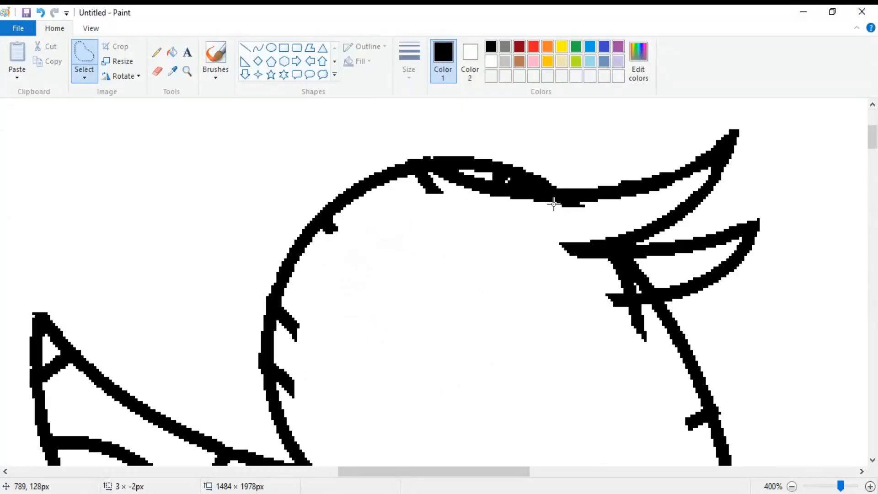
Step: Trim the leftover stubs at the inner ends of both beak halves and inside the chest line
{"action": "left_click_drag", "start_coordinate": [554, 205], "coordinate": [559, 208]}
{"action": "key", "text": "Delete"}
{"action": "mouse_move", "coordinate": [554, 252]}
{"action": "left_mouse_down"}
{"action": "mouse_move", "coordinate": [663, 287]}
{"action": "mouse_move", "coordinate": [579, 259]}
{"action": "left_mouse_up"}
{"action": "key", "text": "Delete"}
{"action": "key", "text": "Delete"}
{"action": "scroll", "coordinate": [667, 386], "scroll_direction": "down", "scroll_amount": 1}
{"action": "mouse_move", "coordinate": [691, 298]}
{"action": "left_mouse_down"}
{"action": "mouse_move", "coordinate": [706, 329]}
{"action": "mouse_move", "coordinate": [692, 302]}
{"action": "left_mouse_up"}
{"action": "key", "text": "Delete"}
Step: Erase the remaining fragments inside the top of the head and clean up the inner beak corner
{"action": "scroll", "coordinate": [667, 318], "scroll_direction": "up", "scroll_amount": 2}
{"action": "scroll", "coordinate": [667, 317], "scroll_direction": "down", "scroll_amount": 1}
{"action": "mouse_move", "coordinate": [398, 188]}
{"action": "left_mouse_down"}
{"action": "mouse_move", "coordinate": [503, 180]}
{"action": "mouse_move", "coordinate": [421, 191]}
{"action": "mouse_move", "coordinate": [449, 175]}
{"action": "left_mouse_up"}
{"action": "key", "text": "Delete"}
{"action": "key", "text": "Delete"}
{"action": "left_click_drag", "start_coordinate": [340, 214], "coordinate": [343, 216]}
{"action": "key", "text": "Delete"}
{"action": "left_click_drag", "start_coordinate": [582, 228], "coordinate": [577, 230]}
{"action": "key", "text": "Delete"}
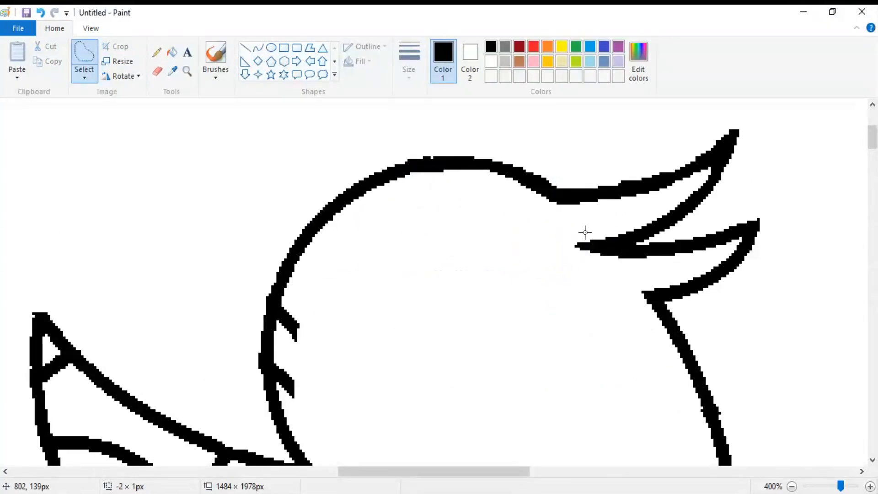
Step: Clean up the tips of both beak halves and the upper stub inside the back of the head
{"action": "left_click_drag", "start_coordinate": [737, 116], "coordinate": [745, 121]}
{"action": "key", "text": "Delete"}
{"action": "mouse_move", "coordinate": [773, 204]}
{"action": "left_mouse_down"}
{"action": "mouse_move", "coordinate": [710, 232]}
{"action": "mouse_move", "coordinate": [775, 210]}
{"action": "left_mouse_up"}
{"action": "key", "text": "Delete"}
{"action": "left_click_drag", "start_coordinate": [287, 298], "coordinate": [281, 300]}
{"action": "key", "text": "Delete"}
Step: Trim the stubs near the neck and along the top feather's edge where it meets the head
{"action": "scroll", "coordinate": [342, 360], "scroll_direction": "down", "scroll_amount": 1}
{"action": "mouse_move", "coordinate": [305, 360]}
{"action": "left_mouse_down"}
{"action": "mouse_move", "coordinate": [372, 363]}
{"action": "mouse_move", "coordinate": [350, 359]}
{"action": "left_mouse_up"}
{"action": "key", "text": "Delete"}
{"action": "mouse_move", "coordinate": [197, 358]}
{"action": "left_mouse_down"}
{"action": "mouse_move", "coordinate": [108, 450]}
{"action": "mouse_move", "coordinate": [199, 360]}
{"action": "mouse_move", "coordinate": [238, 368]}
{"action": "left_mouse_up"}
{"action": "key", "text": "Delete"}
{"action": "key", "text": "Delete"}
Step: Erase the short line crossing the top feather's tip and the arc remnants inside that feather
{"action": "mouse_move", "coordinate": [55, 259]}
{"action": "left_mouse_down"}
{"action": "mouse_move", "coordinate": [71, 265]}
{"action": "mouse_move", "coordinate": [46, 266]}
{"action": "left_mouse_up"}
{"action": "key", "text": "Delete"}
{"action": "key", "text": "Delete"}
{"action": "left_click_drag", "start_coordinate": [49, 335], "coordinate": [54, 357]}
{"action": "key", "text": "Delete"}
{"action": "left_click_drag", "start_coordinate": [44, 275], "coordinate": [54, 355]}
{"action": "key", "text": "Delete"}
{"action": "scroll", "coordinate": [126, 359], "scroll_direction": "down", "scroll_amount": 3}
{"action": "scroll", "coordinate": [126, 359], "scroll_direction": "left", "scroll_amount": 3}
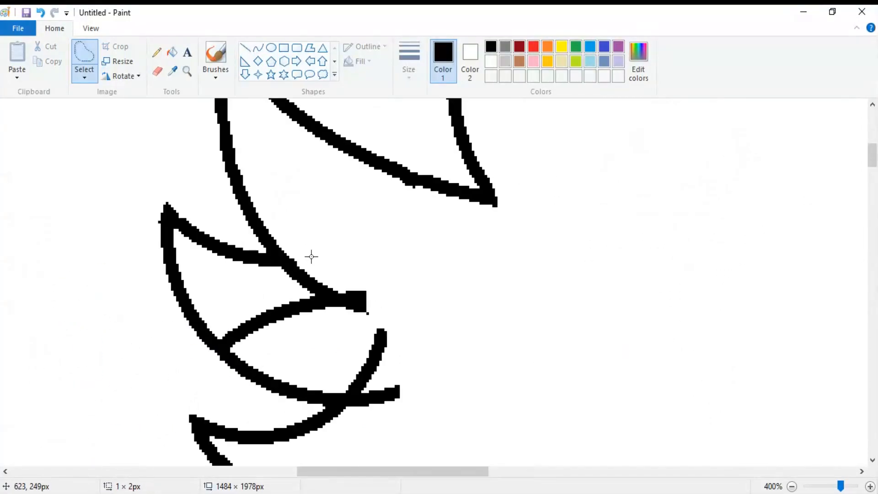
Step: Erase the arc inside the middle feather and the stub past the junction with the top feather
{"action": "mouse_move", "coordinate": [287, 268]}
{"action": "left_mouse_down"}
{"action": "mouse_move", "coordinate": [239, 281]}
{"action": "mouse_move", "coordinate": [217, 323]}
{"action": "mouse_move", "coordinate": [279, 364]}
{"action": "mouse_move", "coordinate": [375, 315]}
{"action": "mouse_move", "coordinate": [323, 264]}
{"action": "left_mouse_up"}
{"action": "key", "text": "Delete"}
{"action": "scroll", "coordinate": [410, 269], "scroll_direction": "down", "scroll_amount": 2}
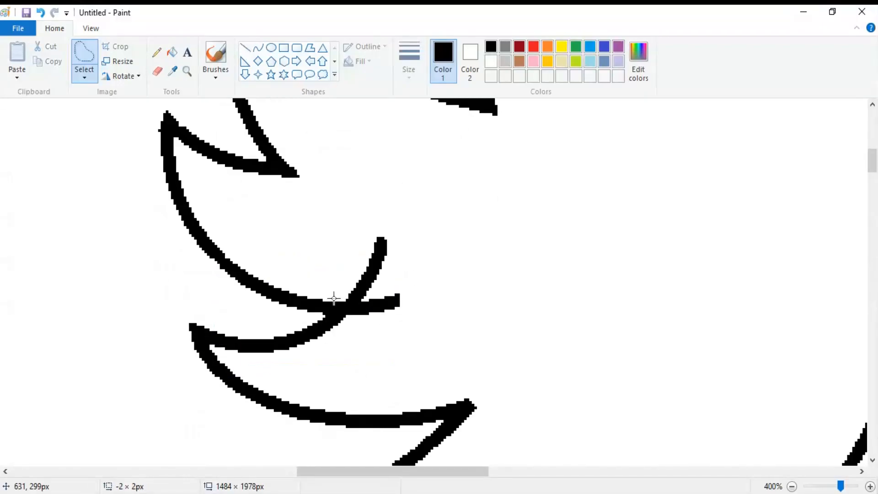
Step: Erase the crossing line ends where the middle and lower feathers meet, and clean up the remaining fragment below
{"action": "mouse_move", "coordinate": [351, 302]}
{"action": "left_mouse_down"}
{"action": "mouse_move", "coordinate": [341, 304]}
{"action": "mouse_move", "coordinate": [439, 306]}
{"action": "mouse_move", "coordinate": [352, 235]}
{"action": "mouse_move", "coordinate": [336, 297]}
{"action": "left_mouse_up"}
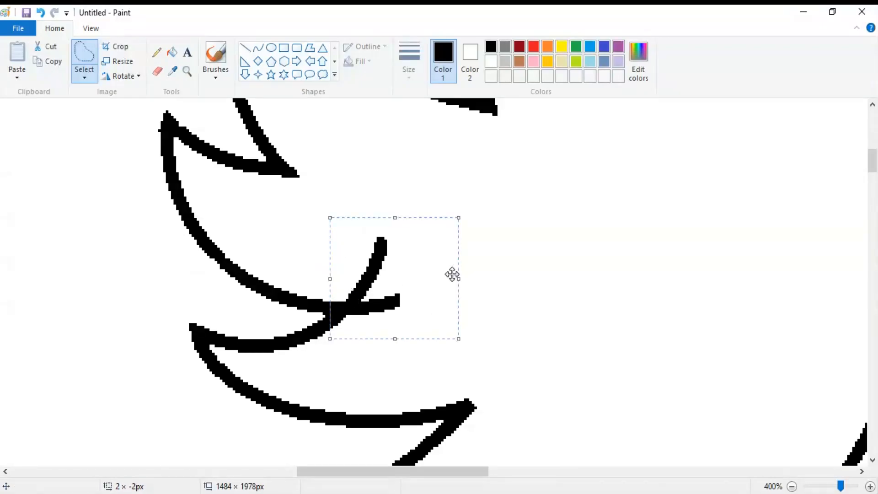
{"action": "key", "text": "Delete"}
{"action": "scroll", "coordinate": [452, 274], "scroll_direction": "down", "scroll_amount": 2}
{"action": "mouse_move", "coordinate": [491, 291]}
{"action": "left_mouse_down"}
{"action": "mouse_move", "coordinate": [476, 316]}
{"action": "mouse_move", "coordinate": [500, 324]}
{"action": "mouse_move", "coordinate": [488, 285]}
{"action": "left_mouse_up"}
{"action": "key", "text": "Delete"}
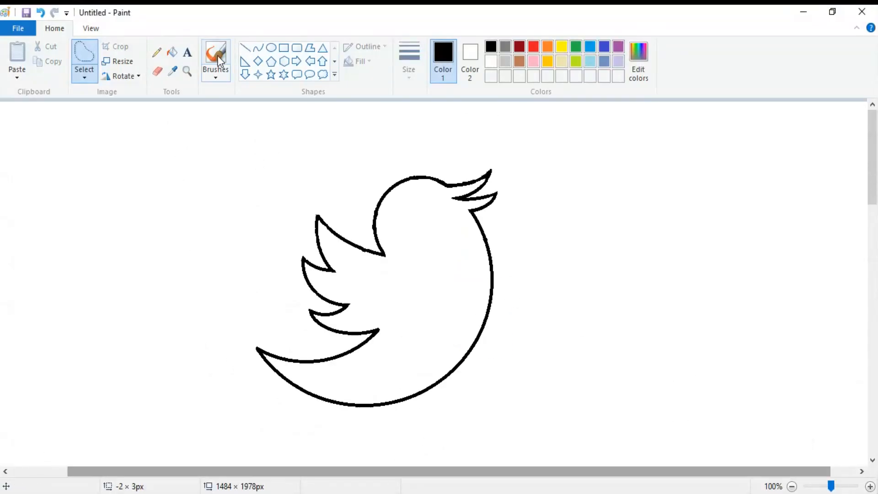
Step: Fill the bird's body with turquoise blue
{"action": "left_click", "coordinate": [172, 52]}
{"action": "left_click", "coordinate": [590, 47]}
{"action": "left_click", "coordinate": [446, 238]}
Step: Draw a light turquoise ellipse outline about 210 px wide over the bird's belly, extending beyond the body's outline and below it
{"action": "left_click", "coordinate": [271, 47]}
{"action": "left_click", "coordinate": [590, 60]}
{"action": "left_click_drag", "start_coordinate": [569, 205], "coordinate": [711, 367]}
{"action": "left_click_drag", "start_coordinate": [679, 271], "coordinate": [525, 309]}
{"action": "left_click_drag", "start_coordinate": [488, 406], "coordinate": [487, 459]}
{"action": "left_click_drag", "start_coordinate": [416, 353], "coordinate": [421, 353]}
{"action": "left_click_drag", "start_coordinate": [559, 354], "coordinate": [555, 358]}
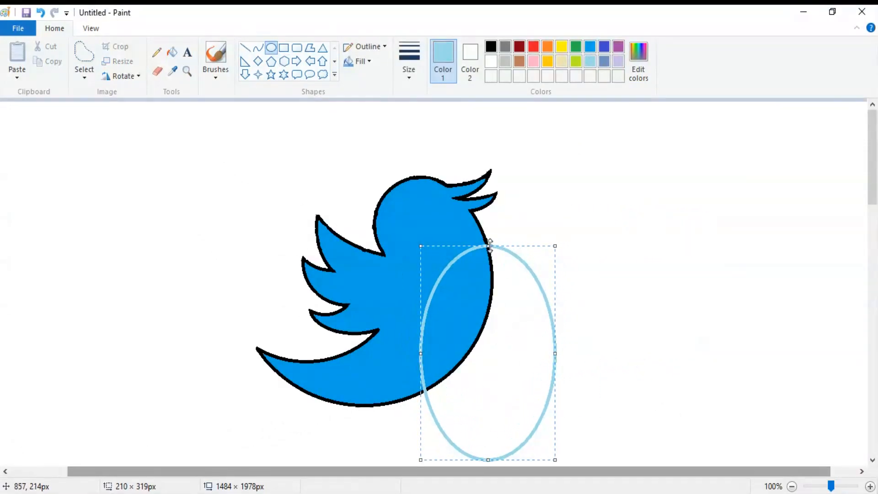
{"action": "left_click_drag", "start_coordinate": [488, 458], "coordinate": [488, 468]}
Step: Delete the part of the ellipse outside the body and fill the enclosed belly area with light turquoise
{"action": "left_click_drag", "start_coordinate": [872, 183], "coordinate": [872, 195]}
{"action": "left_click", "coordinate": [85, 52]}
{"action": "mouse_move", "coordinate": [494, 188]}
{"action": "left_mouse_down"}
{"action": "mouse_move", "coordinate": [479, 311]}
{"action": "mouse_move", "coordinate": [426, 376]}
{"action": "mouse_move", "coordinate": [496, 188]}
{"action": "left_mouse_up"}
{"action": "key", "text": "Delete"}
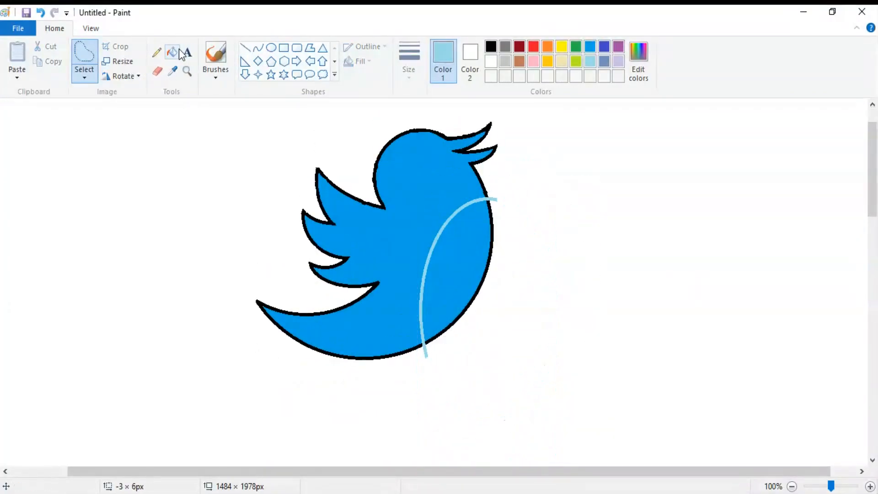
{"action": "left_click", "coordinate": [172, 51]}
{"action": "left_click", "coordinate": [457, 259]}
Step: Erase the two ends of the light turquoise arc that stick out past the body outline, above and below the belly
{"action": "left_click", "coordinate": [870, 486]}
{"action": "left_click", "coordinate": [870, 486]}
{"action": "left_click_drag", "start_coordinate": [305, 471], "coordinate": [546, 459]}
{"action": "left_click_drag", "start_coordinate": [872, 139], "coordinate": [872, 155]}
{"action": "left_click", "coordinate": [85, 52]}
{"action": "mouse_move", "coordinate": [641, 204]}
{"action": "left_mouse_down"}
{"action": "mouse_move", "coordinate": [659, 186]}
{"action": "mouse_move", "coordinate": [657, 229]}
{"action": "mouse_move", "coordinate": [642, 220]}
{"action": "left_mouse_up"}
{"action": "key", "text": "Delete"}
{"action": "key", "text": "Delete"}
{"action": "scroll", "coordinate": [657, 228], "scroll_direction": "down", "scroll_amount": 5}
{"action": "left_click_drag", "start_coordinate": [446, 392], "coordinate": [458, 371]}
{"action": "key", "text": "Delete"}
{"action": "key", "text": "Delete"}
Step: Patch the black body outline with a short black line where the belly arc crosses it at the upper end
{"action": "left_click", "coordinate": [245, 47]}
{"action": "left_click", "coordinate": [491, 47]}
{"action": "scroll", "coordinate": [515, 366], "scroll_direction": "up", "scroll_amount": 3}
{"action": "left_click_drag", "start_coordinate": [636, 112], "coordinate": [642, 128]}
{"action": "scroll", "coordinate": [681, 133], "scroll_direction": "up", "scroll_amount": 3}
{"action": "left_click", "coordinate": [792, 487]}
{"action": "left_click", "coordinate": [792, 486]}
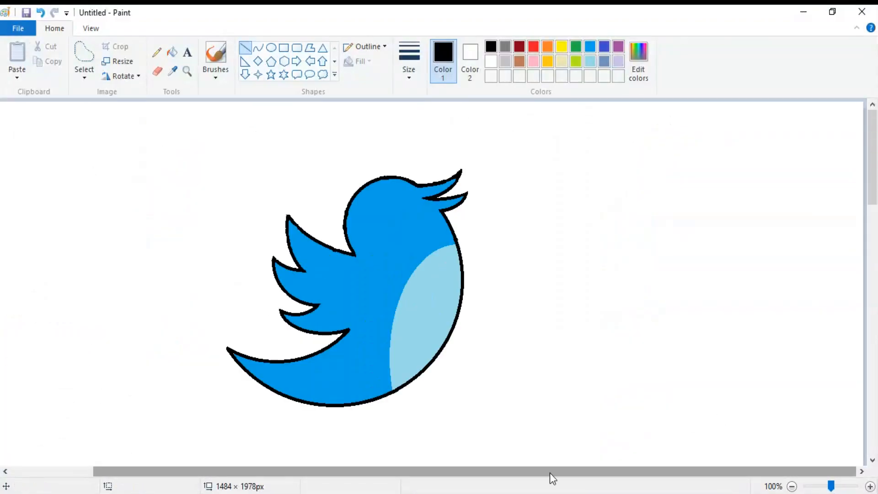
Step: Crop the image to a rectangular area of about 501 × 478 px around the whole bird
{"action": "left_click_drag", "start_coordinate": [550, 473], "coordinate": [513, 473]}
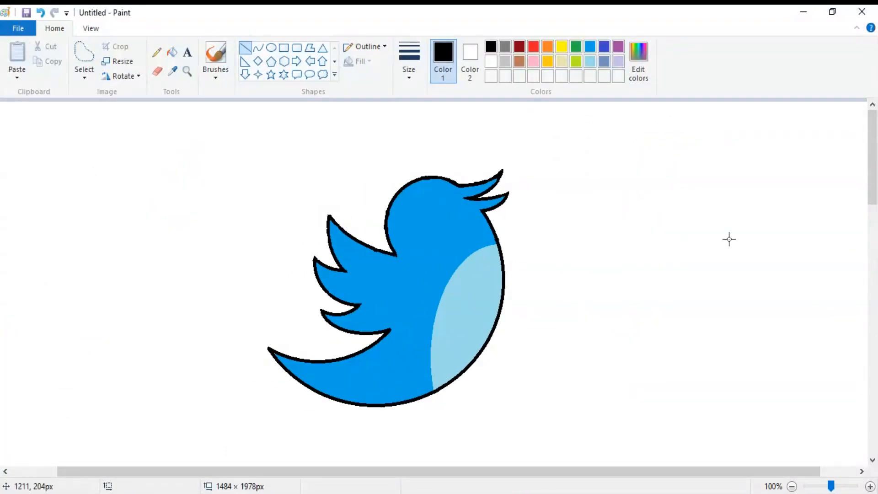
{"action": "left_click", "coordinate": [85, 78]}
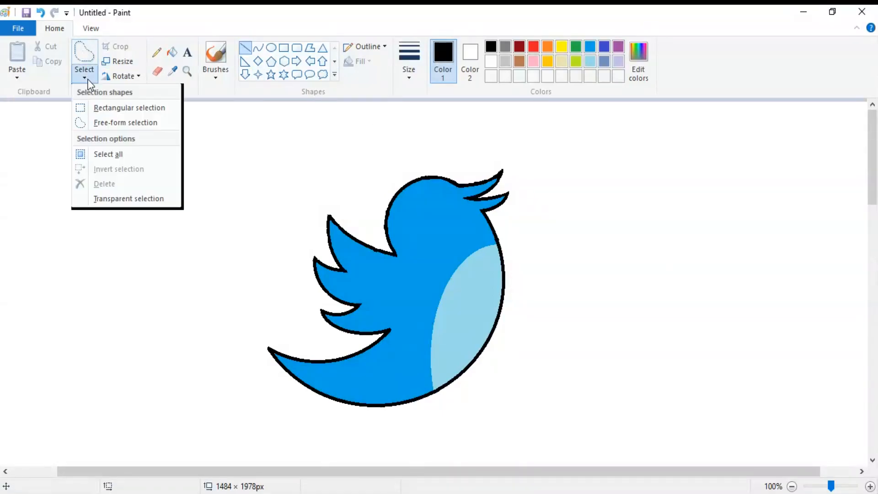
{"action": "left_click", "coordinate": [84, 112]}
{"action": "left_click_drag", "start_coordinate": [236, 122], "coordinate": [490, 443]}
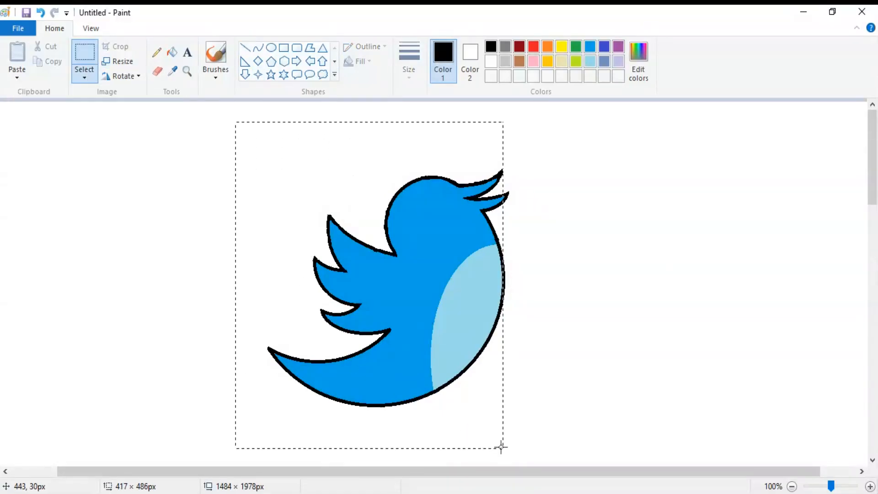
{"action": "left_click_drag", "start_coordinate": [553, 445], "coordinate": [557, 443]}
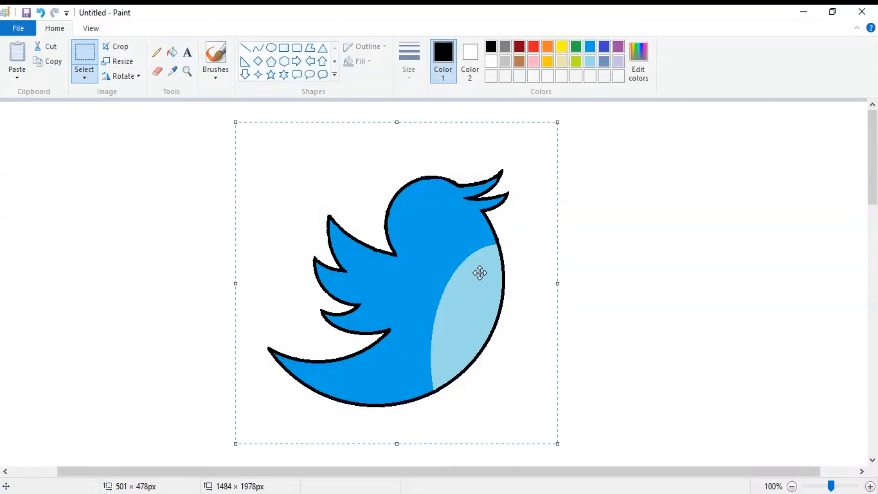
{"action": "left_click", "coordinate": [120, 47]}
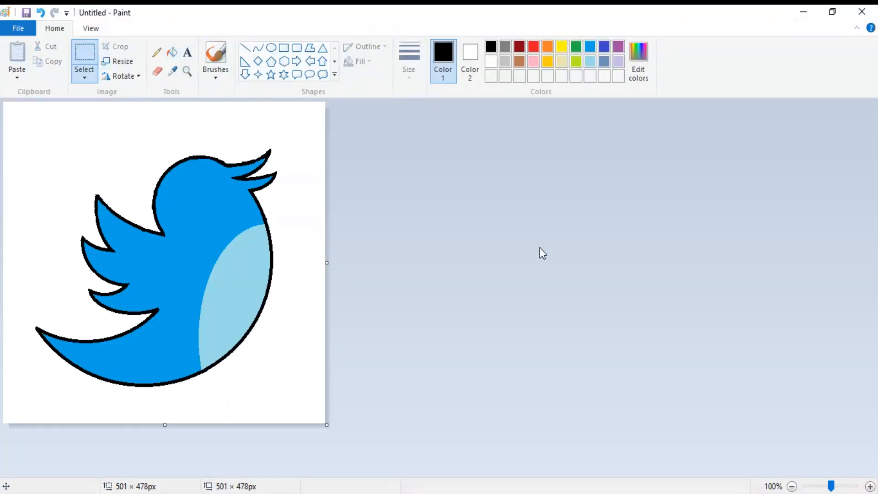